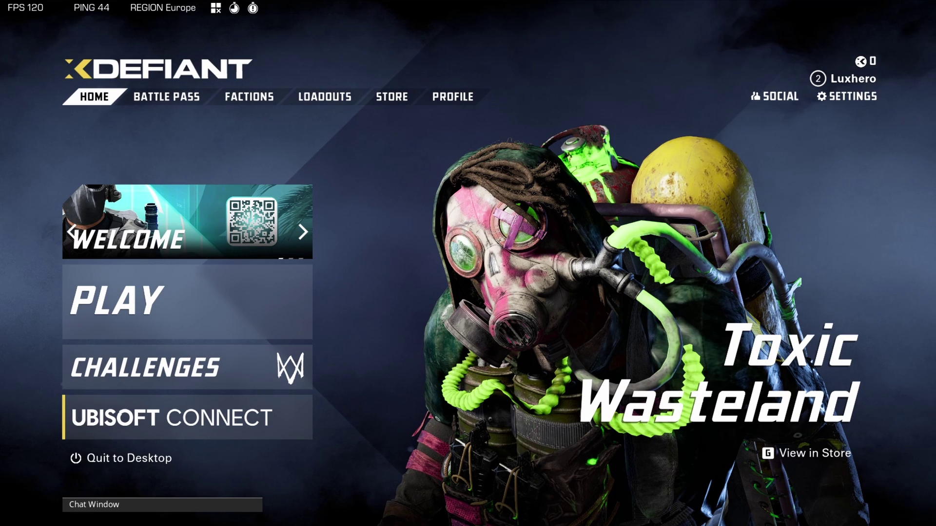
- Lower Main Volume to about 59 and switch Voice Chat off in Audio & Voice Chat
click(831, 105)
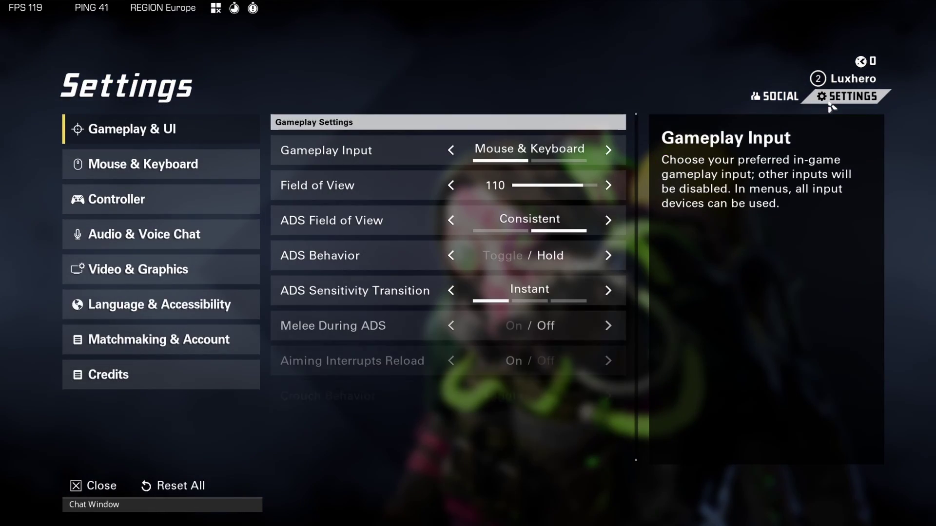
click(216, 243)
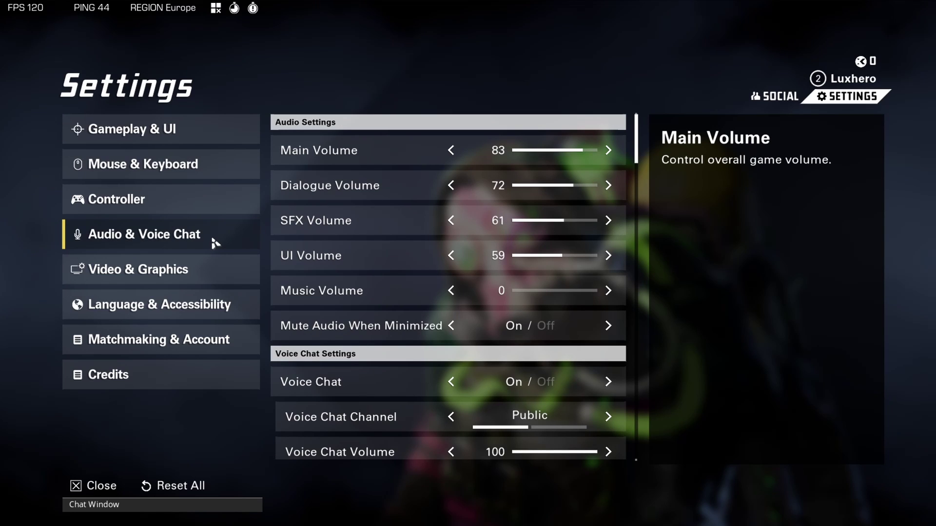
drag(582, 149, 562, 150)
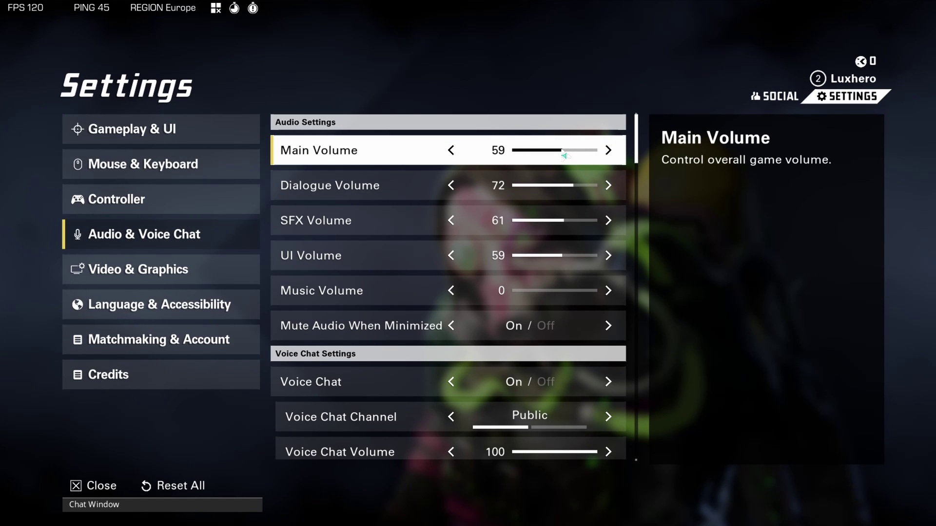
drag(641, 150, 656, 448)
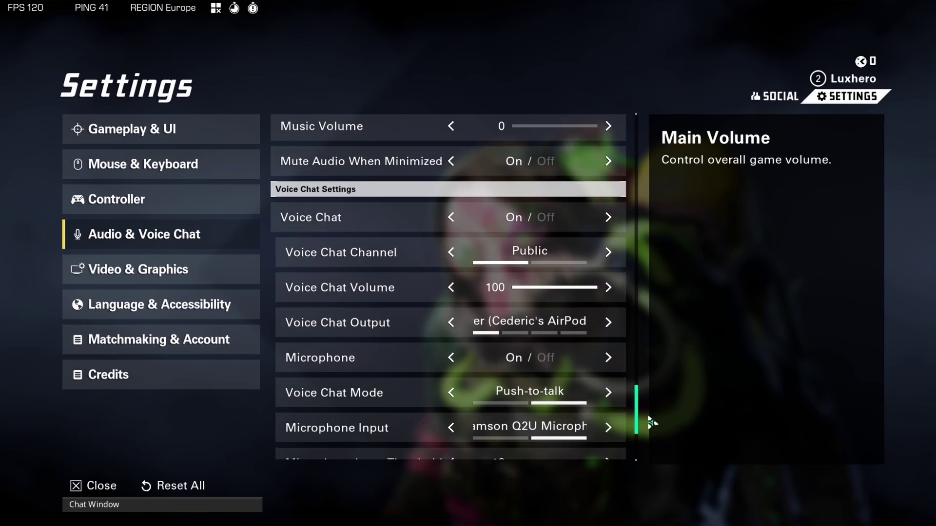
click(611, 171)
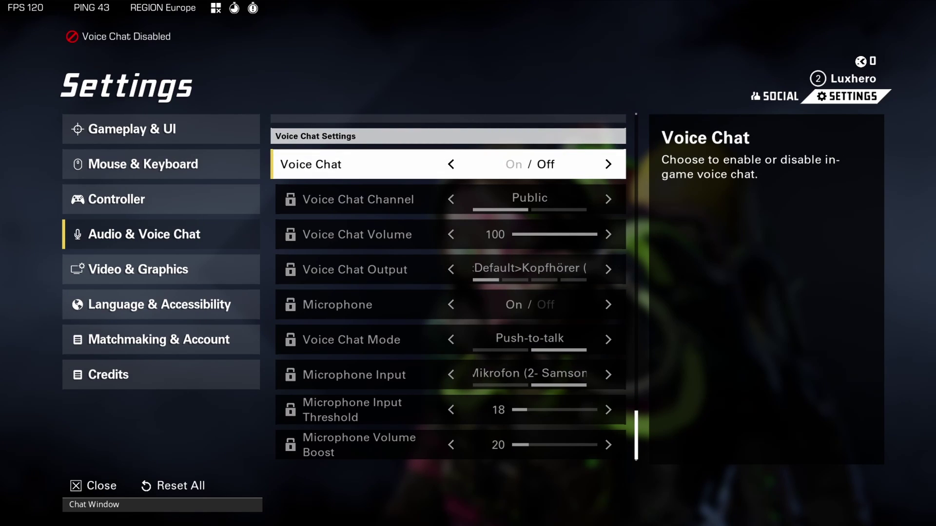
- Switch Voice Chat back on and cycle the Voice Chat Channel between Public and Private
click(449, 164)
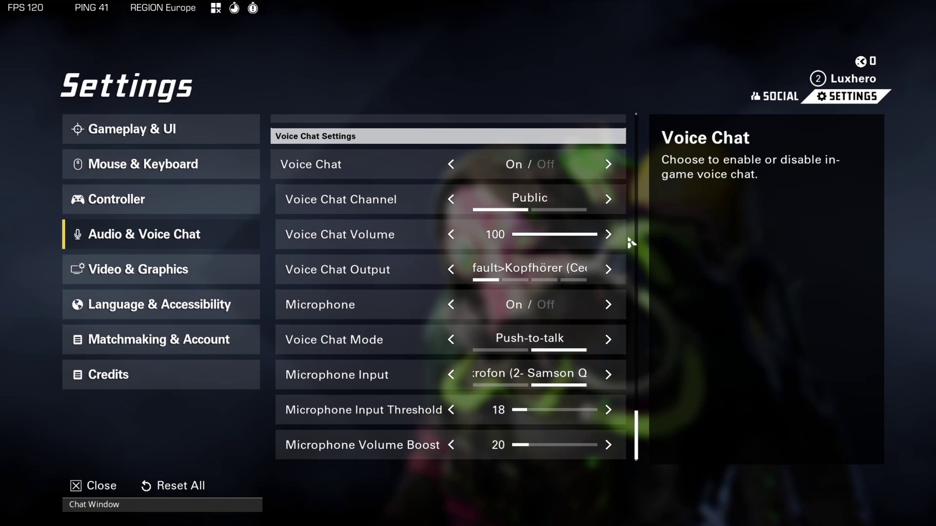
click(608, 200)
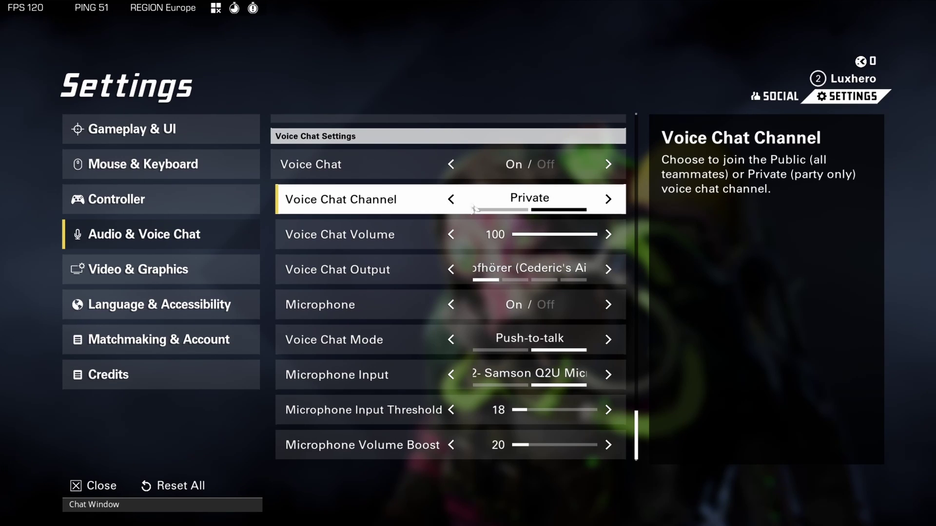
click(454, 204)
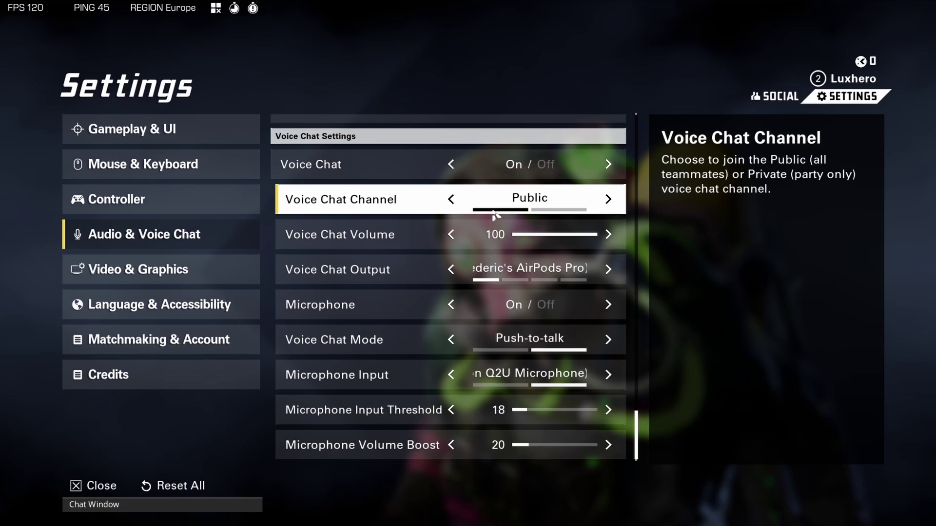
click(608, 201)
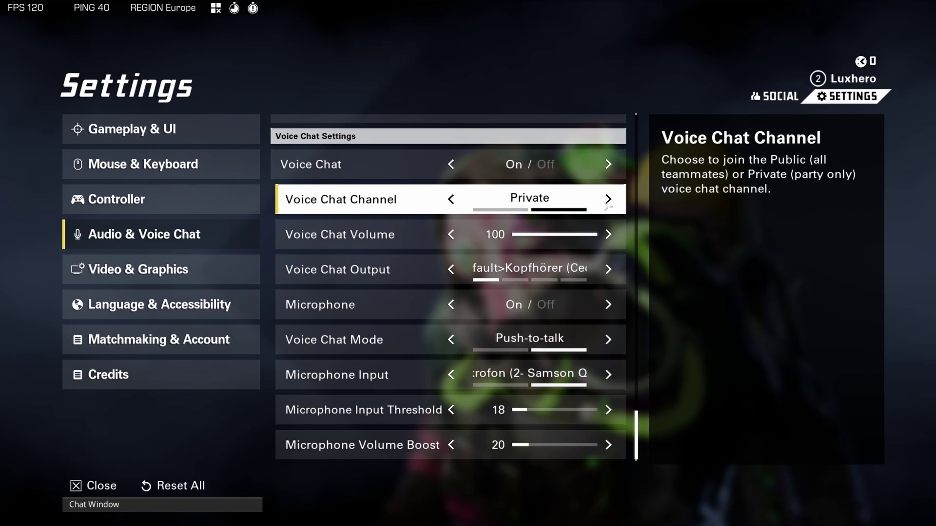
click(457, 201)
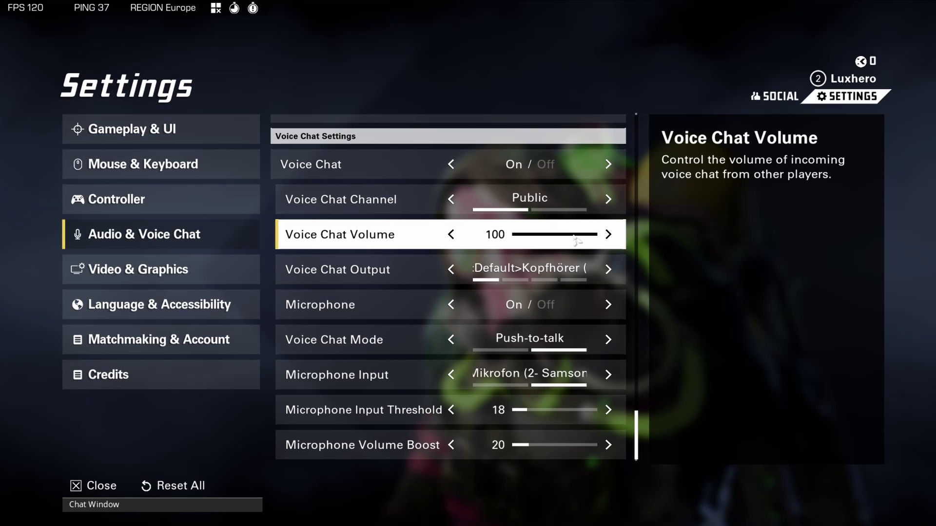
mouse_move(589, 240)
mouse_down()
mouse_move(580, 240)
mouse_move(590, 244)
mouse_up()
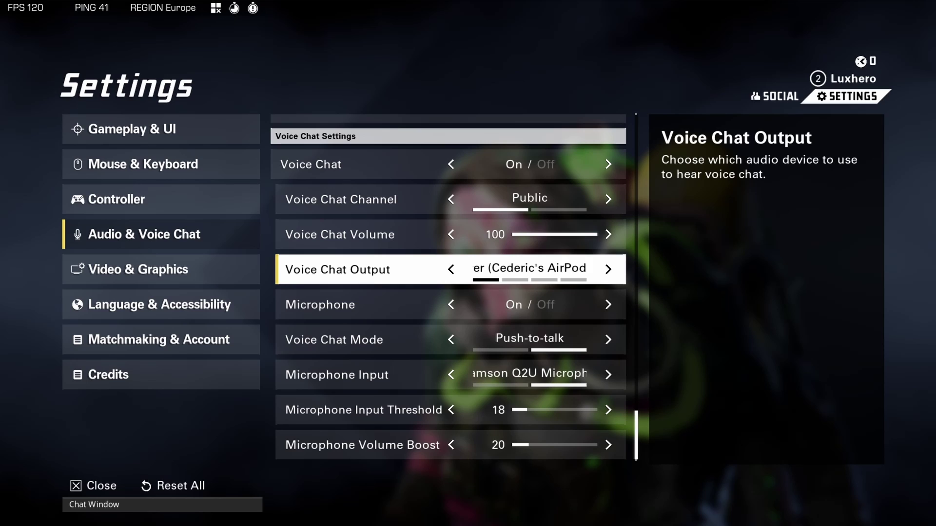
click(613, 276)
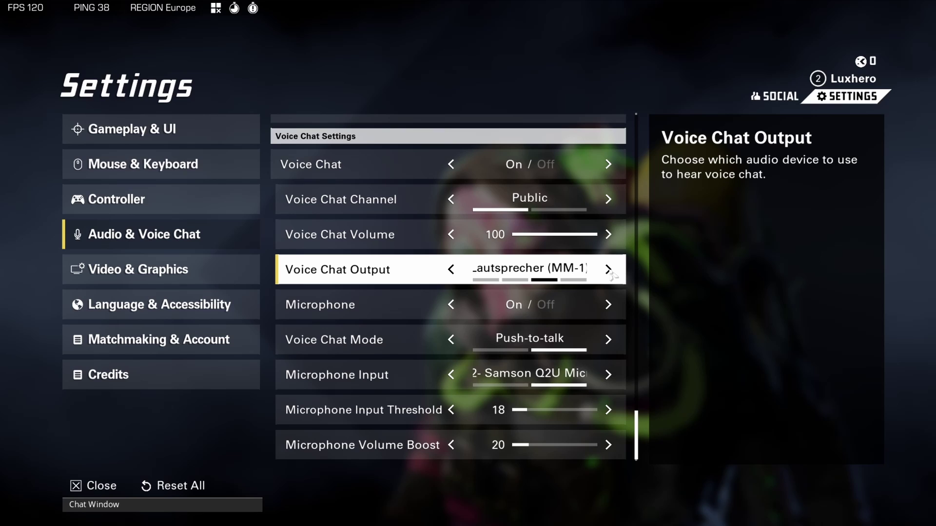
click(452, 272)
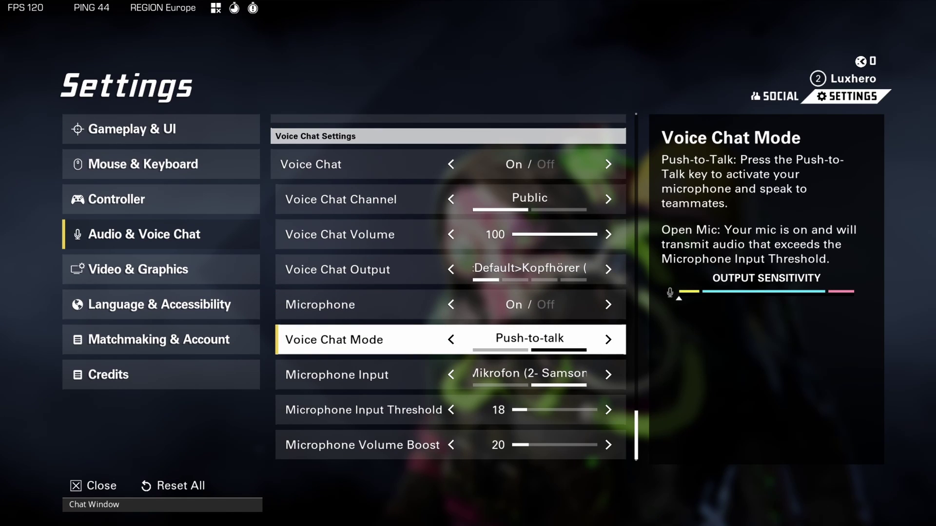
- Keep Push-to-talk after trying Open Mic, settle mic threshold at 18, and exit settings
click(448, 343)
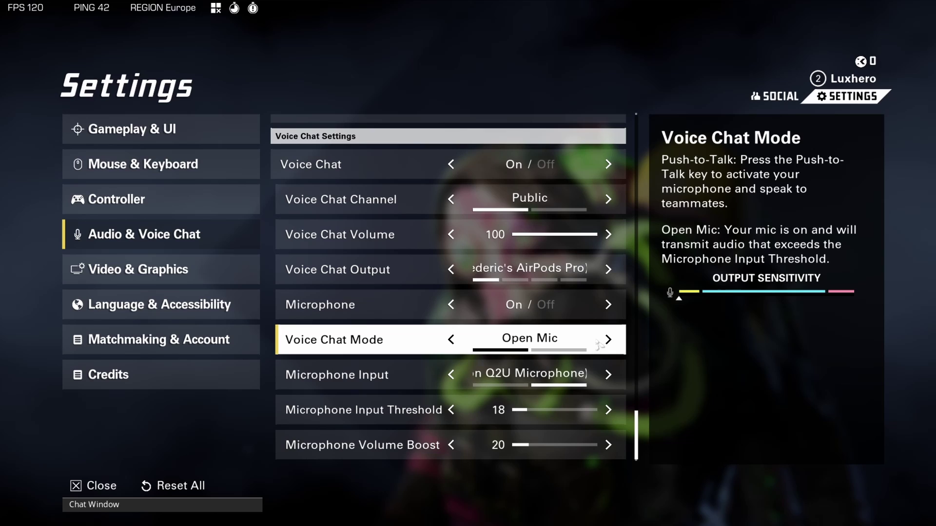
click(610, 344)
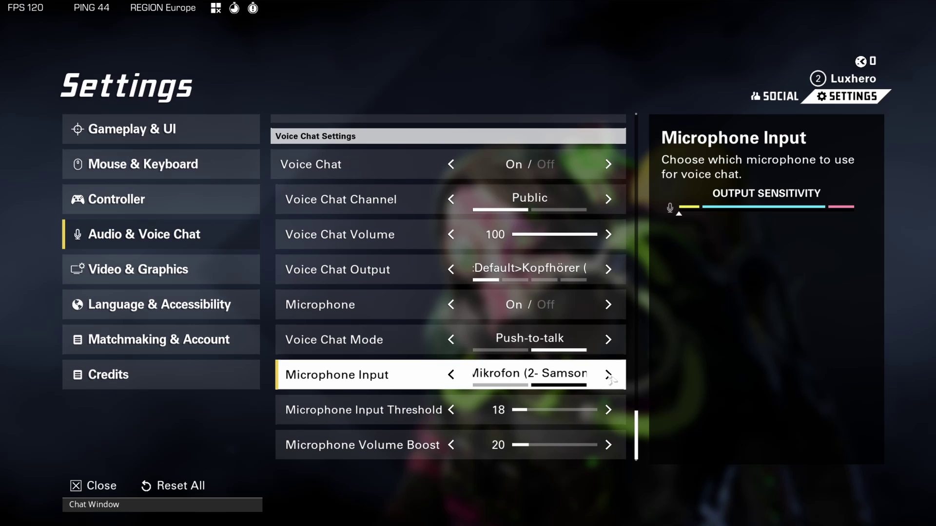
click(608, 411)
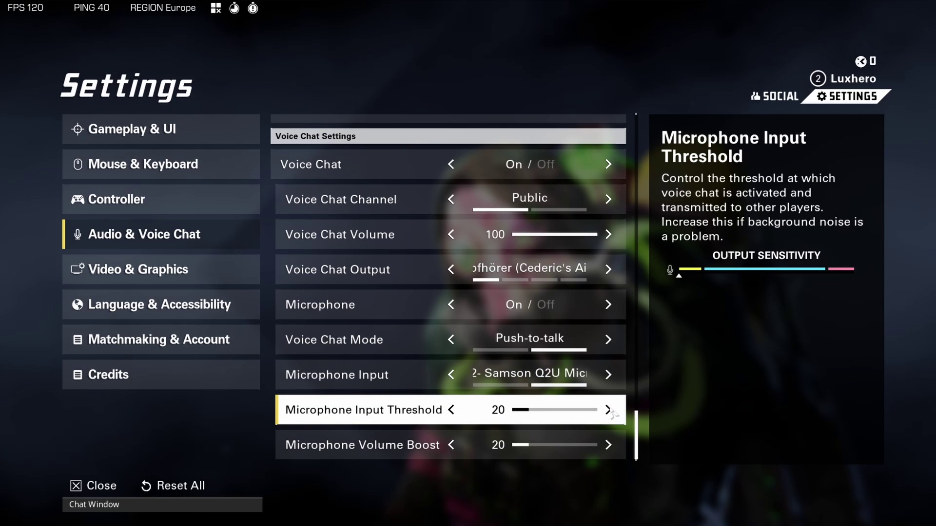
click(608, 410)
click(452, 410)
click(451, 410)
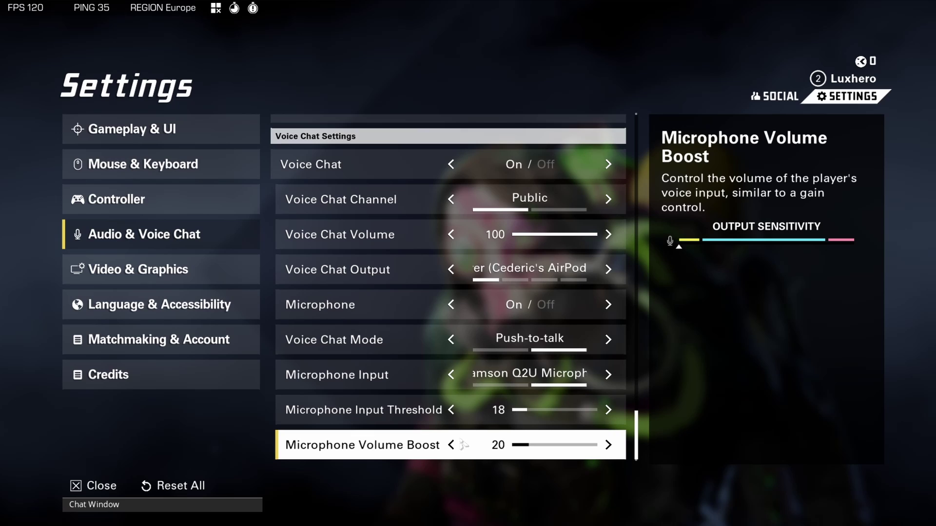
key(Escape)
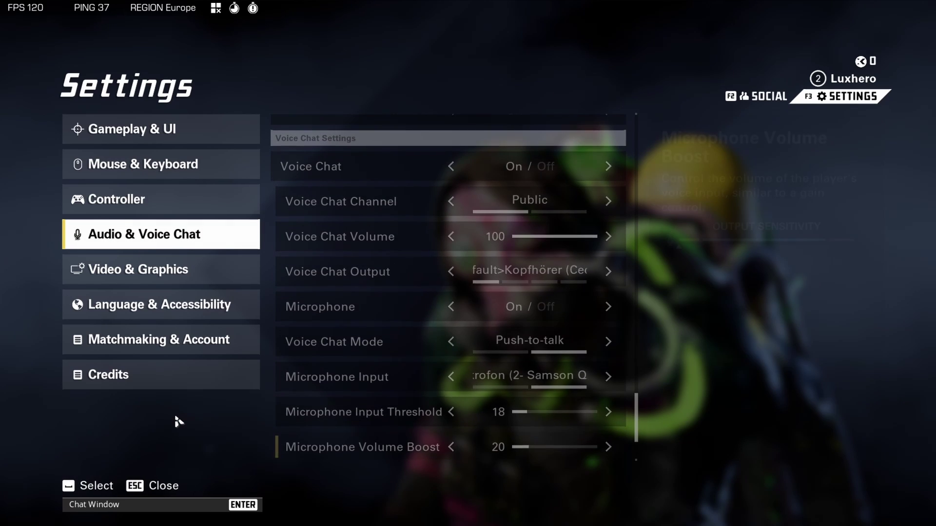
key(Escape)
- Launch Windows Settings from search and go to System > Sound
key(super)
text(set)
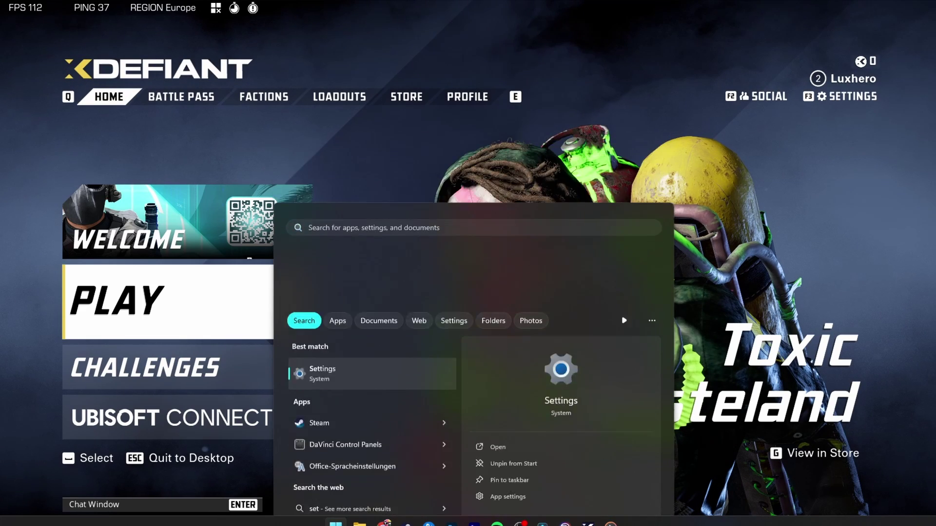
key(Return)
drag(433, 135, 495, 124)
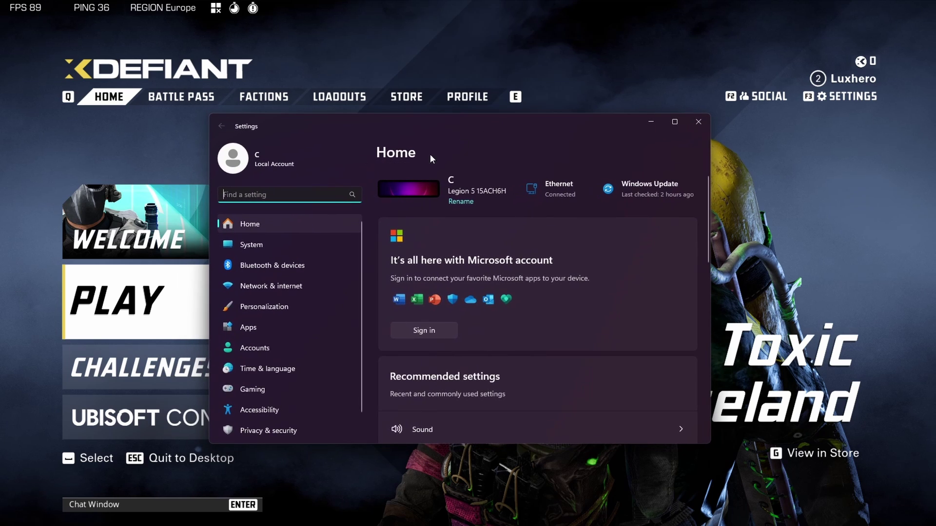
click(283, 248)
click(451, 293)
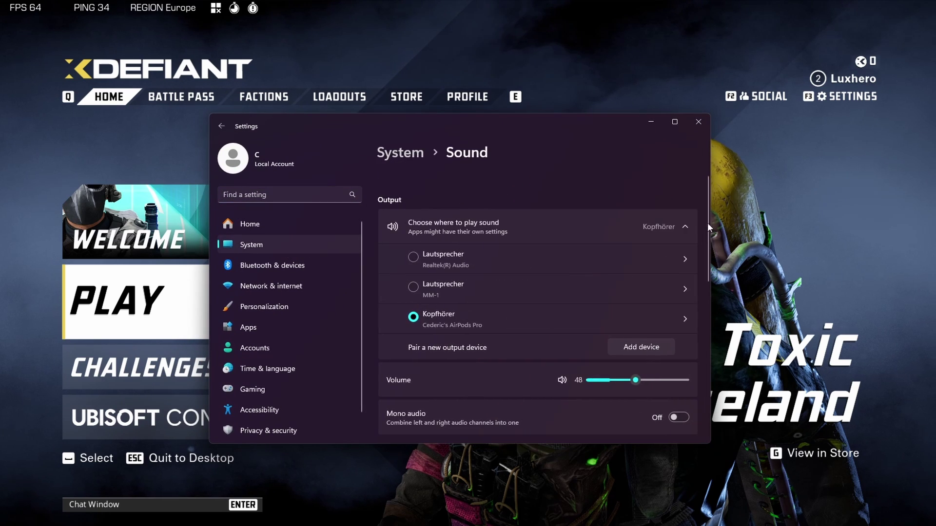
mouse_move(708, 208)
mouse_down()
mouse_move(697, 270)
mouse_move(670, 300)
mouse_move(689, 299)
mouse_up()
scroll(699, 274, down, 3)
- Confirm the Mikrofon input volume is 100, view its properties, and close Settings
click(683, 299)
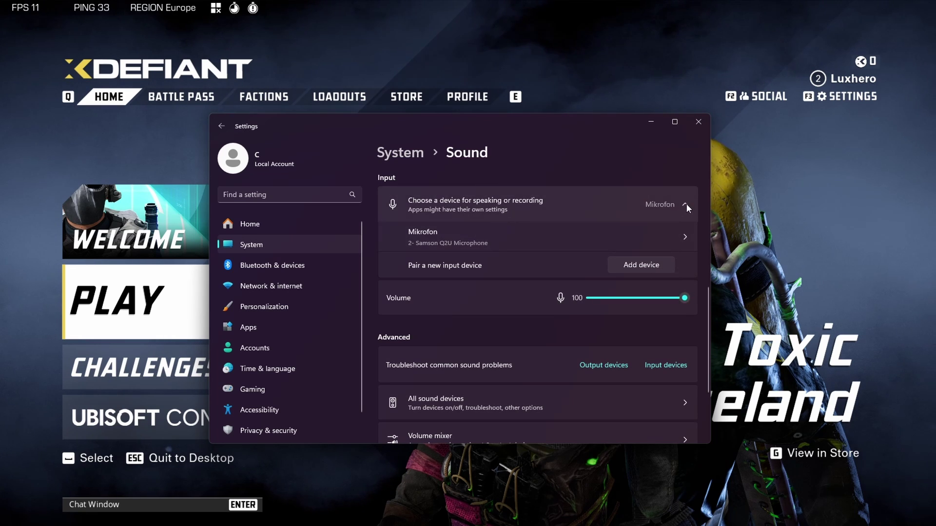
click(690, 236)
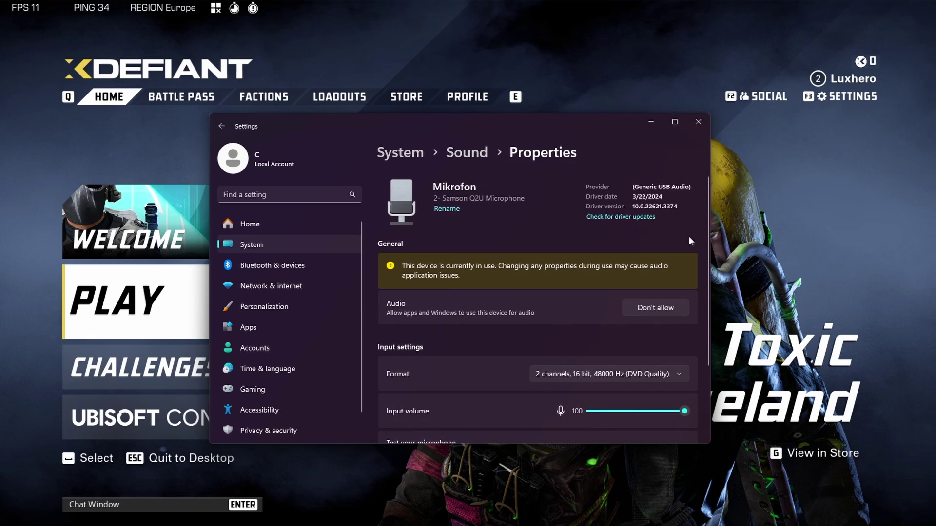
key(alt+Left)
key(alt+Left)
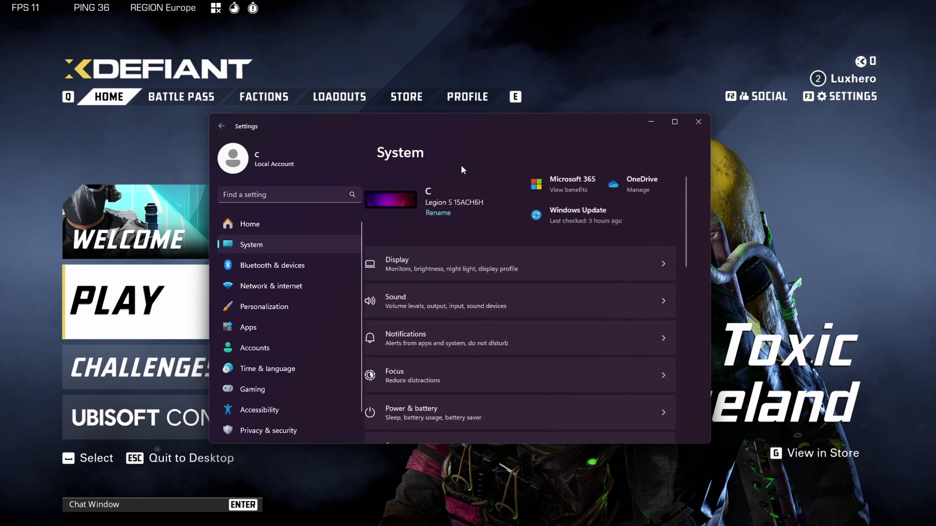
click(698, 122)
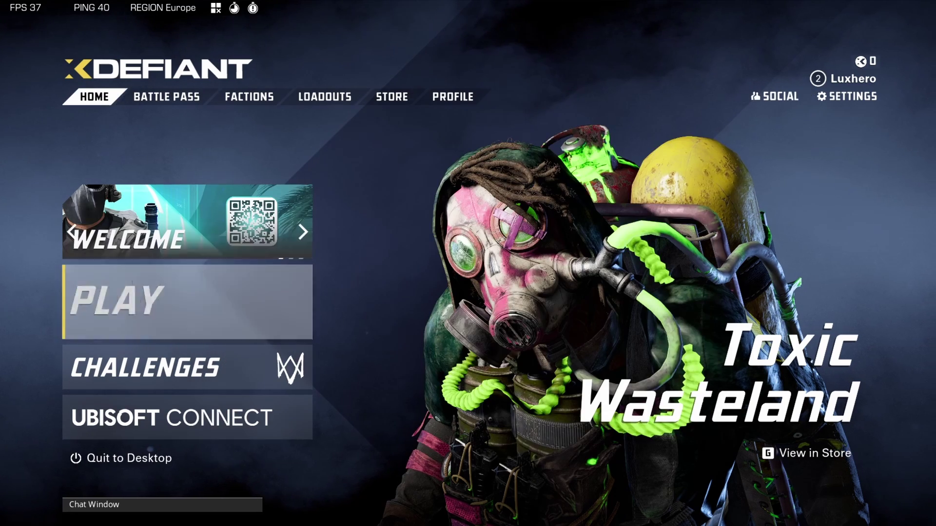